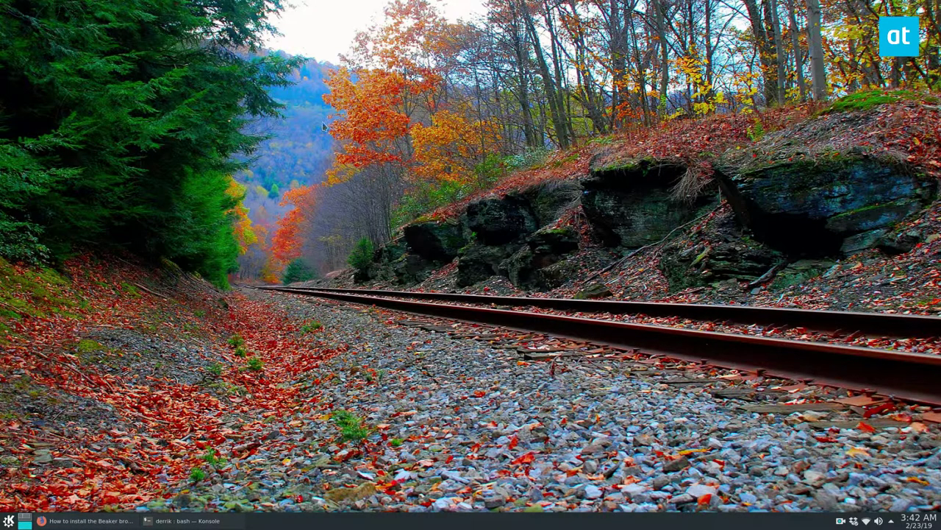
- Switch to Firefox and find the AppImage instructions in the Beaker browser installation article
left_click(85, 520)
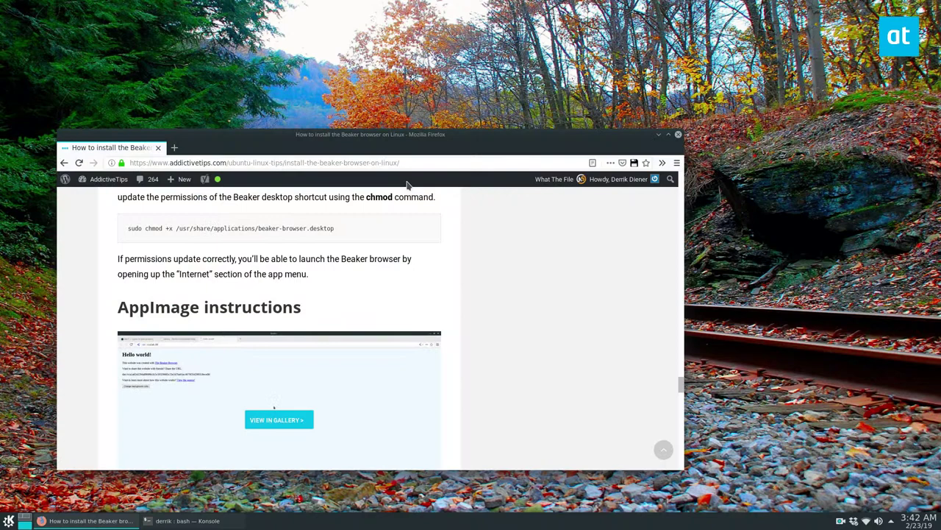
scroll(403, 282, "up", 5)
scroll(294, 316, "down", 4)
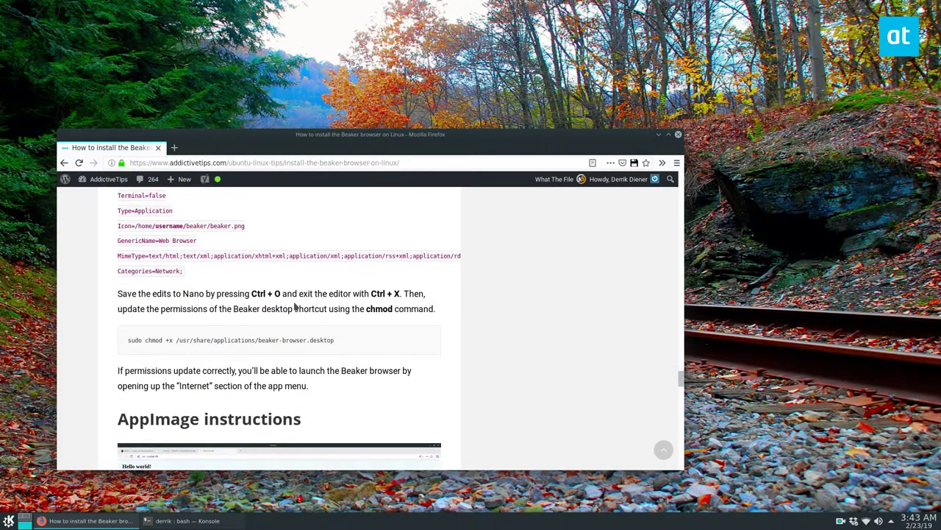
scroll(298, 316, "down", 2)
scroll(299, 307, "up", 2)
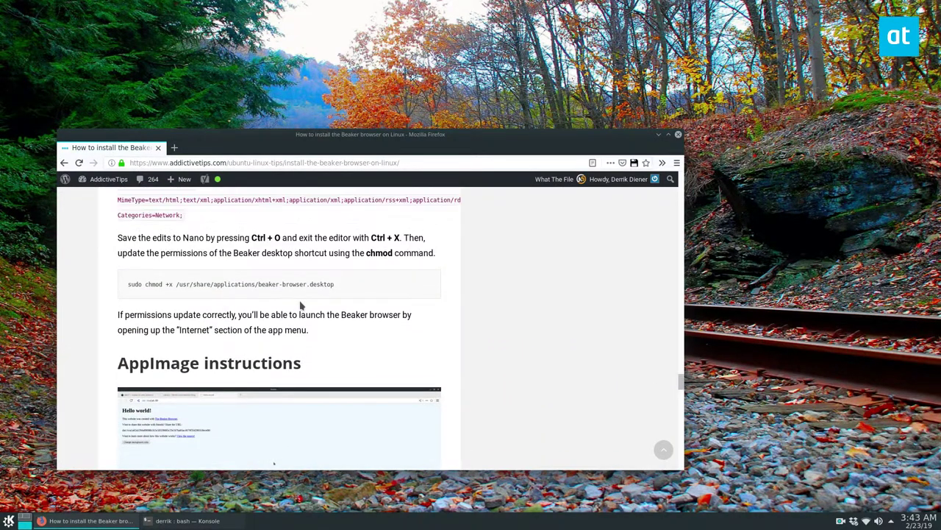
scroll(299, 306, "down", 2)
scroll(300, 305, "down", 2)
scroll(357, 199, "up", 1)
left_click_drag(323, 221, 129, 224)
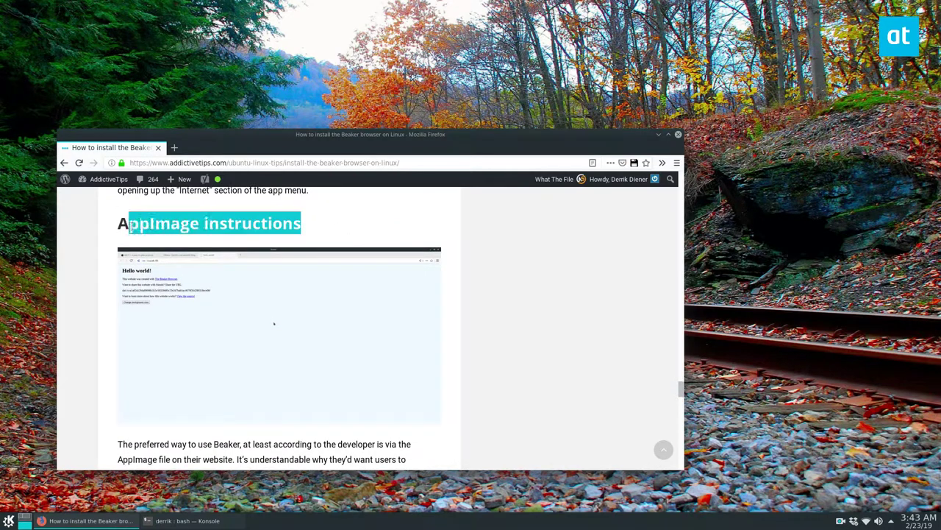
left_click(370, 227)
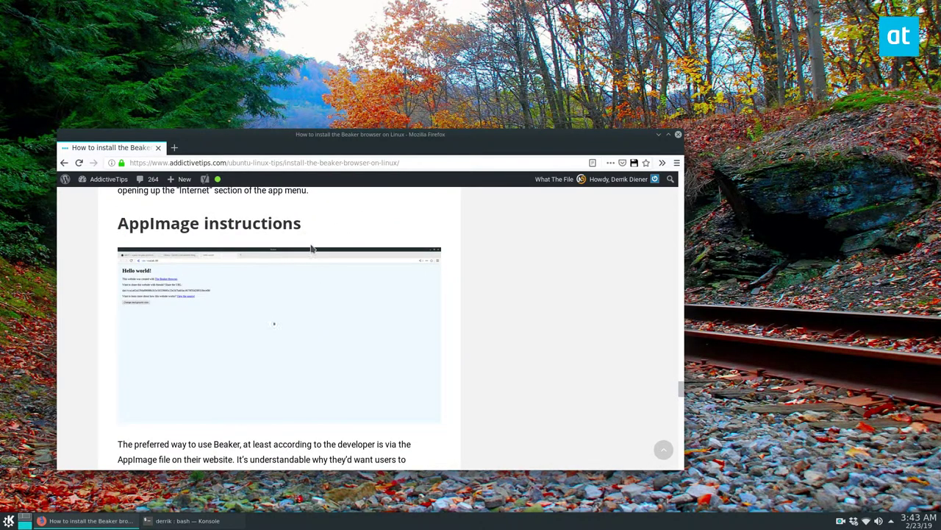
left_click(272, 127)
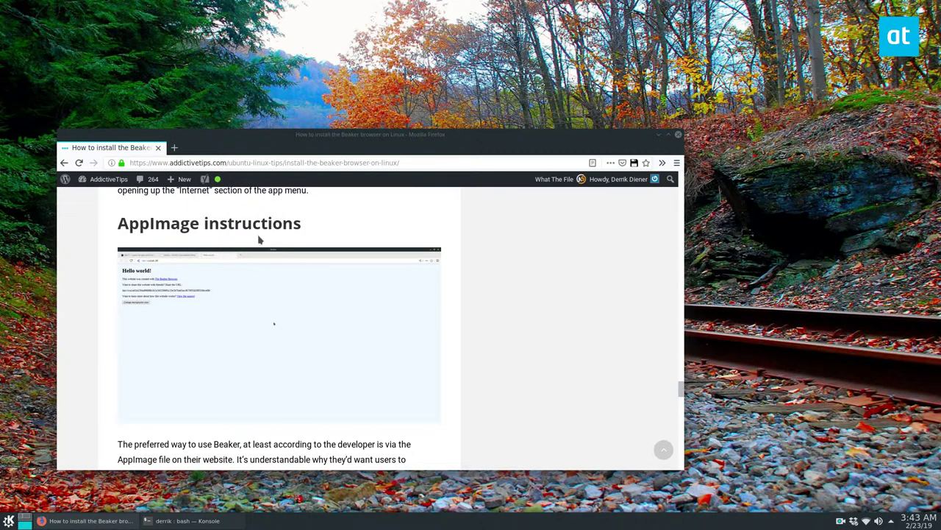
mouse_move(245, 378)
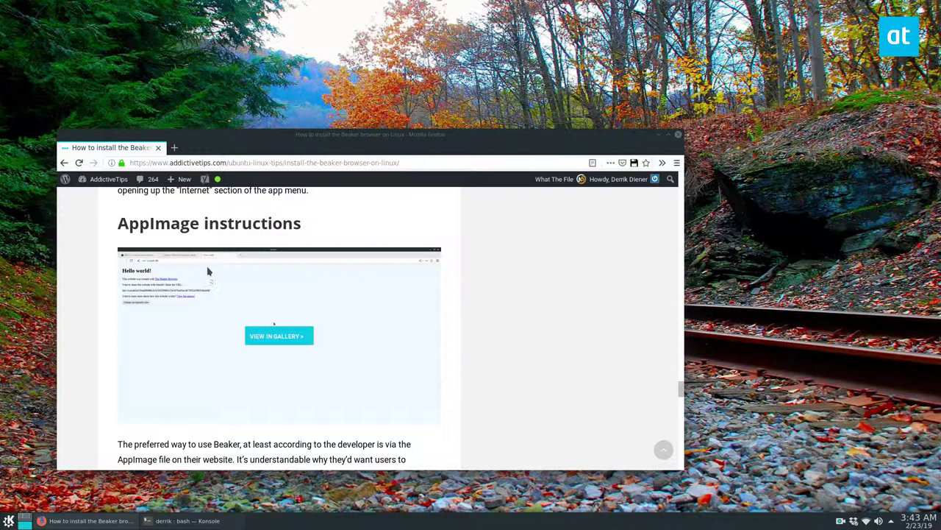
- Copy the article's wget command and run it in Konsole to download beaker-browser-0.8.2-x86_64.AppImage
scroll(208, 268, "down", 5)
left_click_drag(126, 316, 434, 329)
key("ctrl+c")
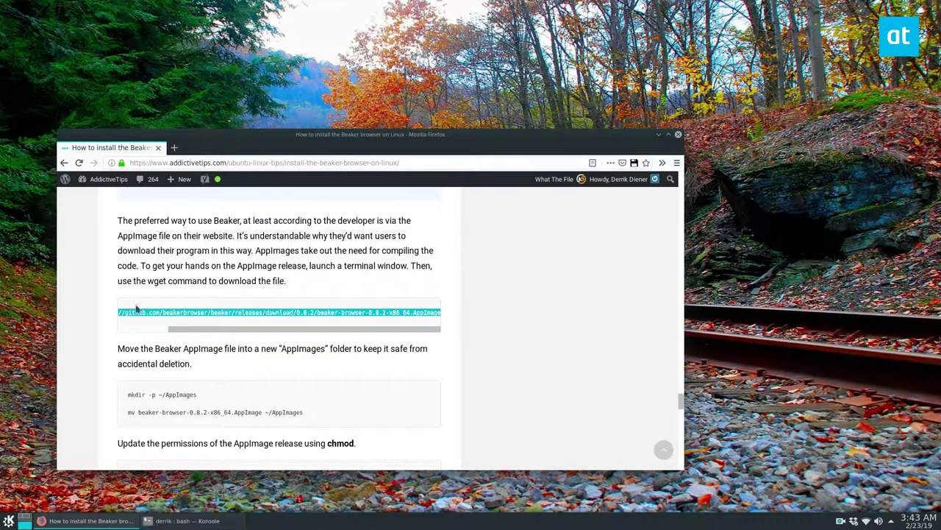
left_click(187, 520)
key("ctrl+shift+v")
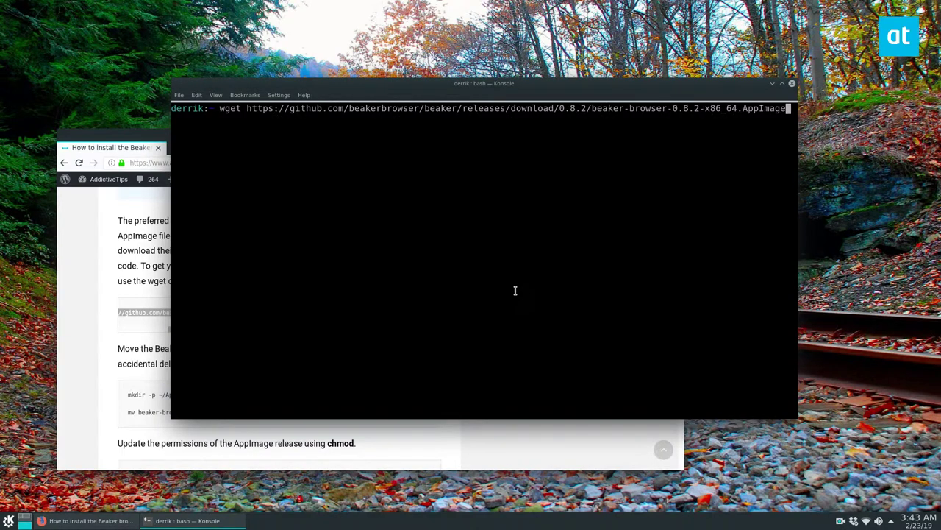
key("Return")
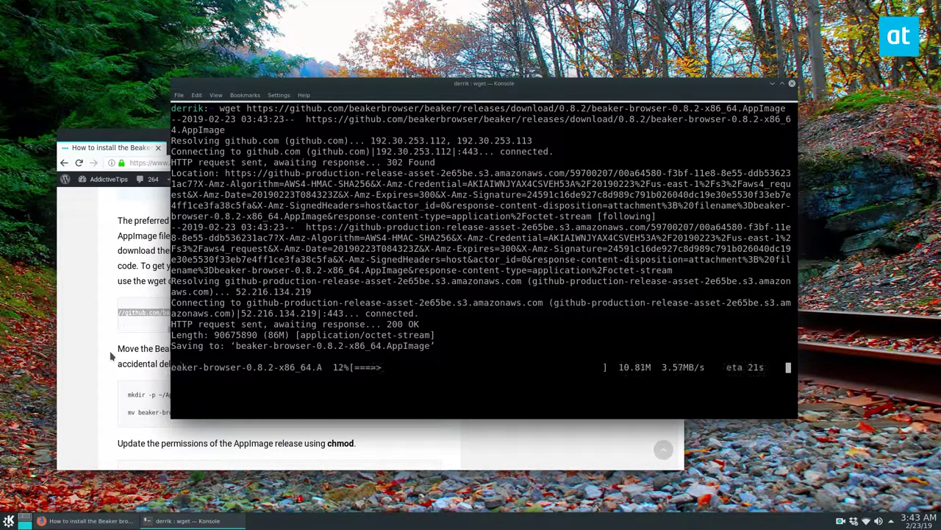
left_click(112, 356)
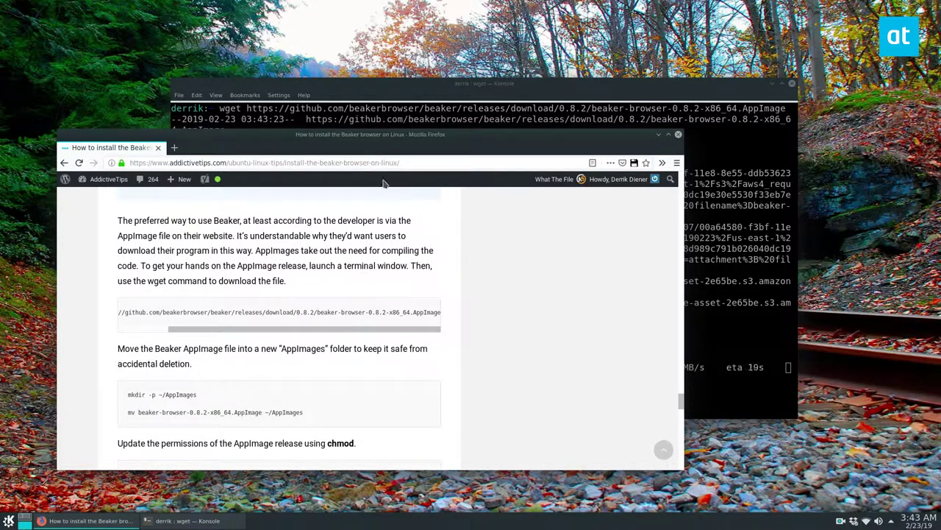
left_click(397, 99)
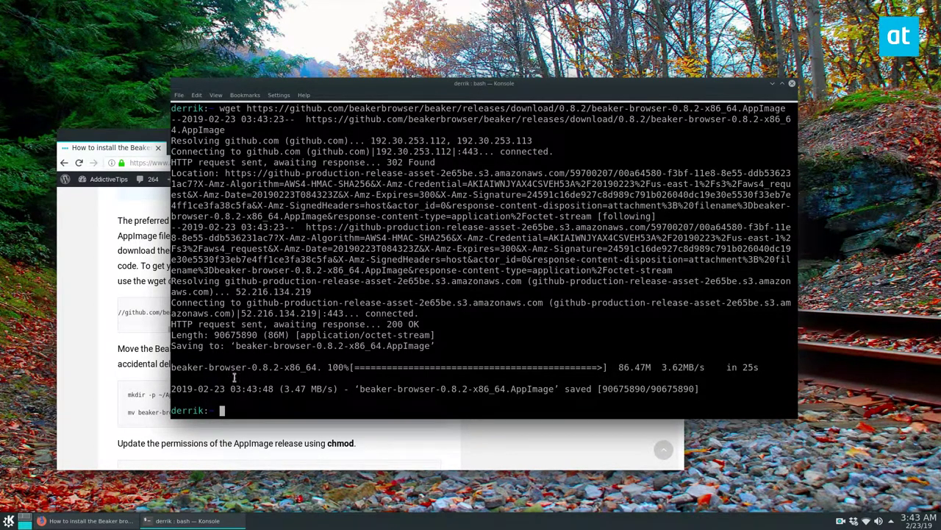
- Copy mkdir -p ~/AppImages from the article and run it in Konsole to create the folder
left_click(122, 417)
triple_click(125, 397)
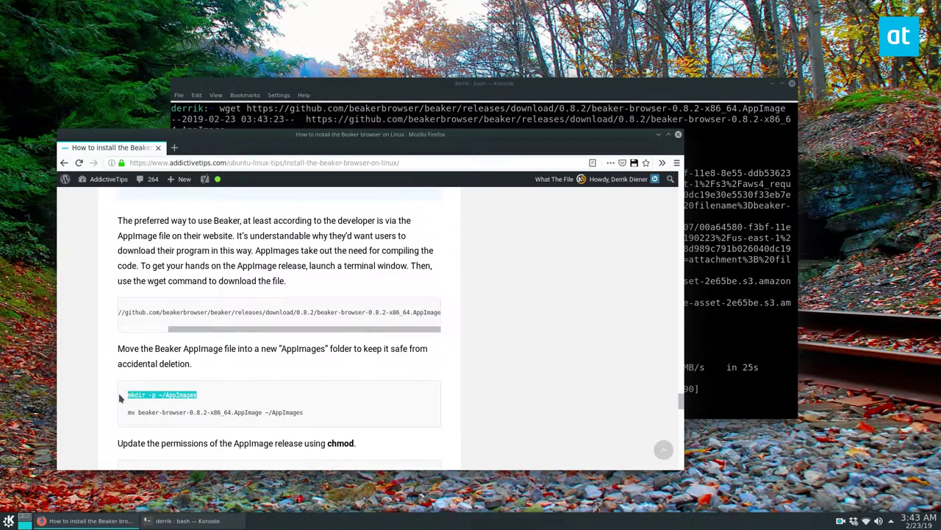
left_click(451, 141)
middle_click(442, 151)
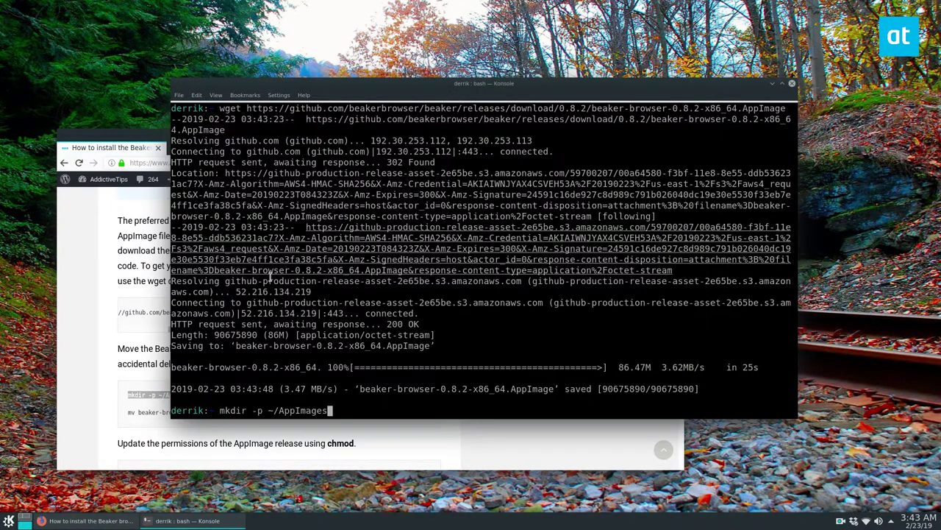
key("Return")
- Move the downloaded file by copying mv beaker-browser-0.8.2-x86_64.AppImage ~/AppImages from the article and running it in Konsole
left_click(74, 417)
left_click_drag(304, 413, 125, 414)
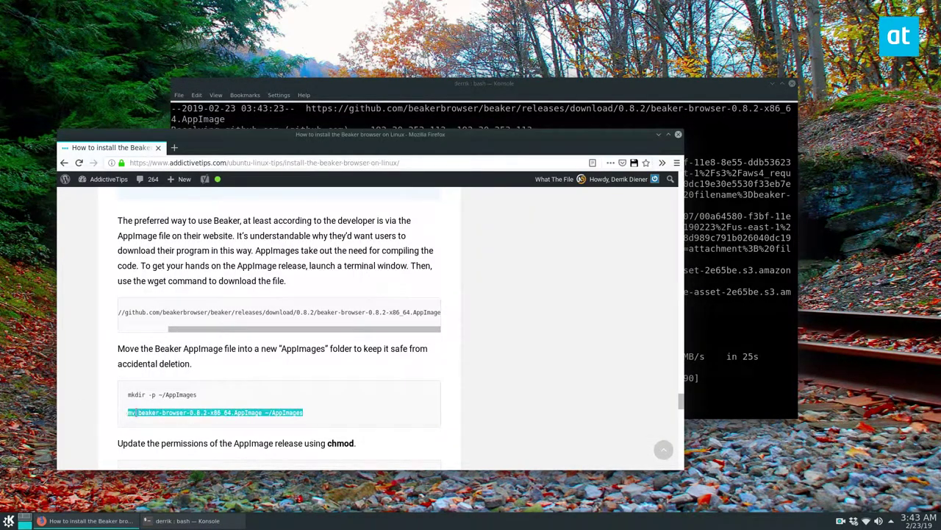
left_click(703, 272)
middle_click(637, 295)
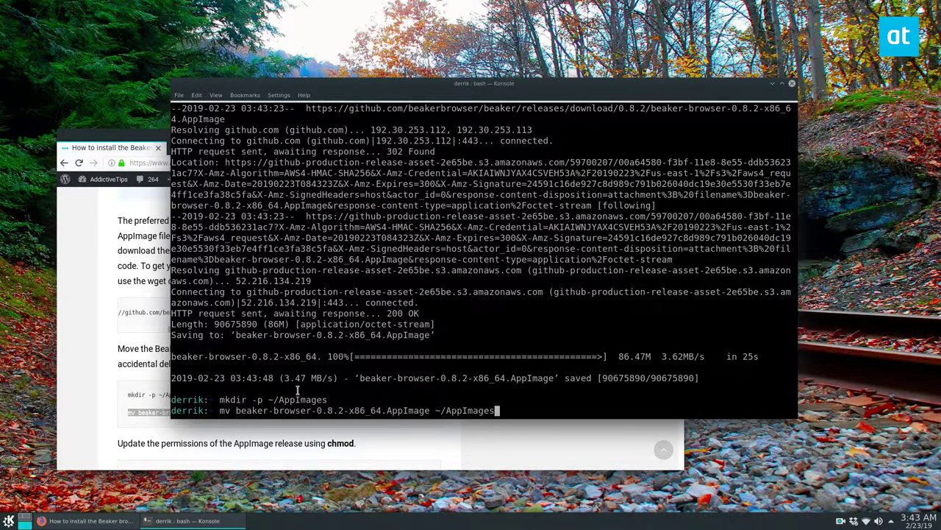
key("Return")
- Run the article's sudo chmod +x ~/AppImages/beaker-browser-0.8.2-x86_64.AppImage command in Konsole, entering the sudo password, and copy the cd ~/AppImages line
left_click(141, 375)
scroll(393, 370, "down", 3)
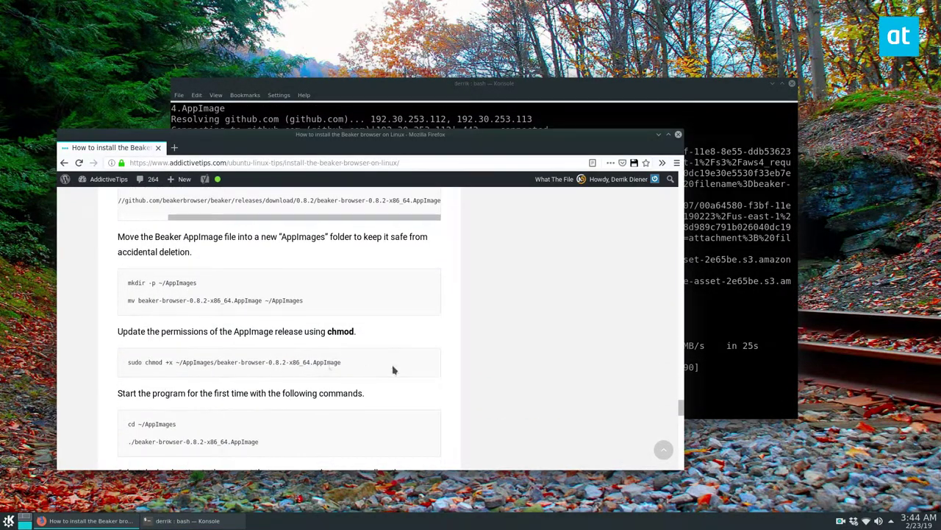
triple_click(181, 373)
key("ctrl+c")
left_click(685, 322)
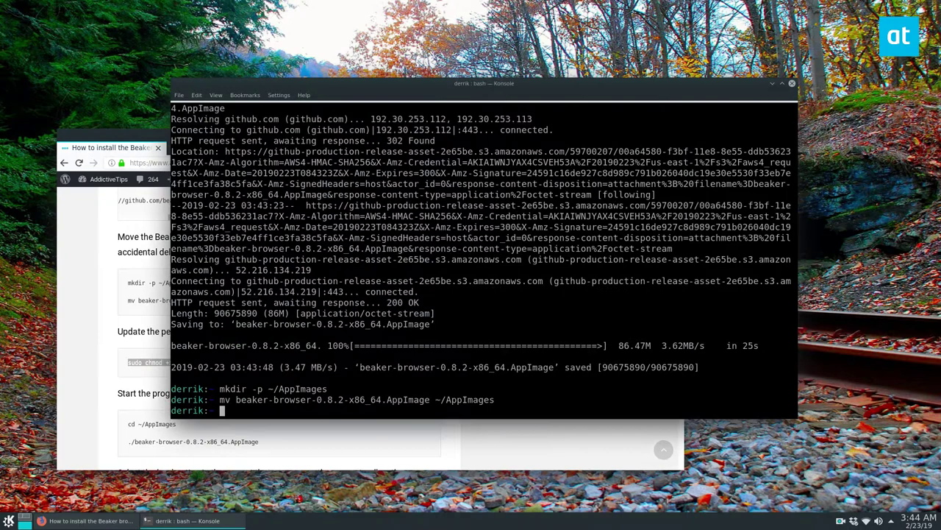
middle_click(559, 335)
key("Return")
triple_click(125, 425)
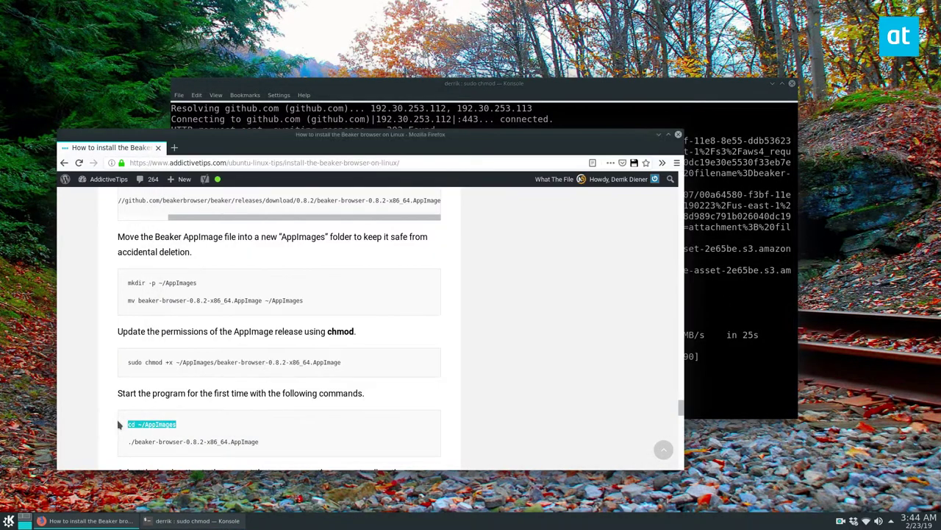
left_click(725, 385)
key("Return")
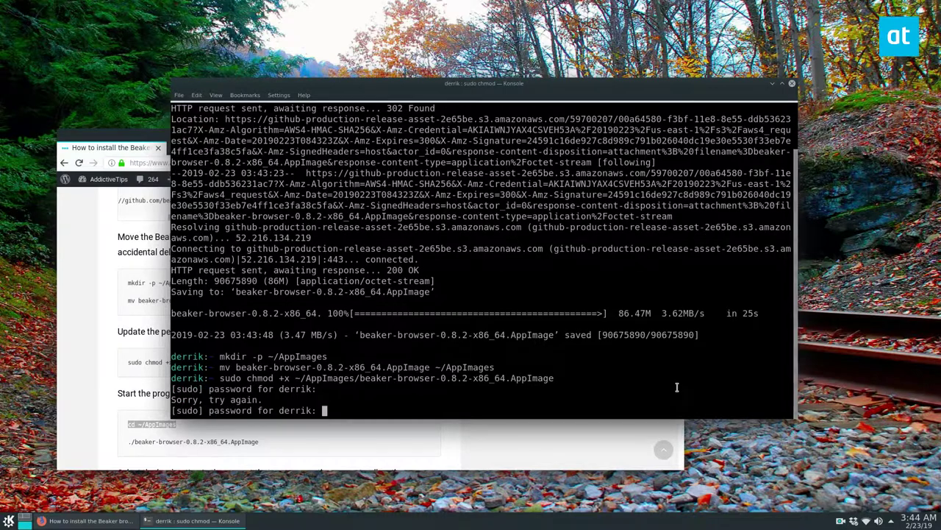
key("Return")
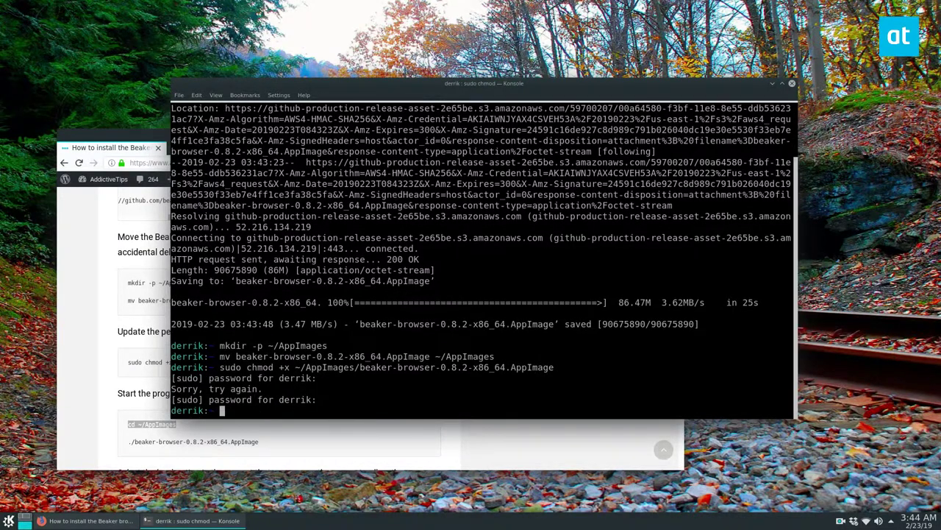
- Run cd ~/AppImages in Konsole, and start the browser with the article's ./beaker-browser-0.8.2-x86_64.AppImage command
key("shift+Insert")
key("Return")
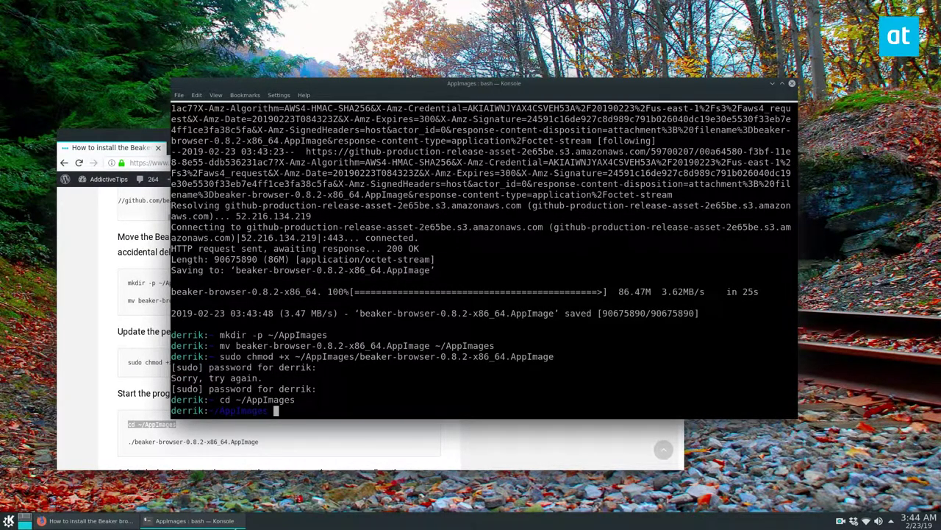
left_click_drag(259, 442, 126, 442)
left_click(695, 307)
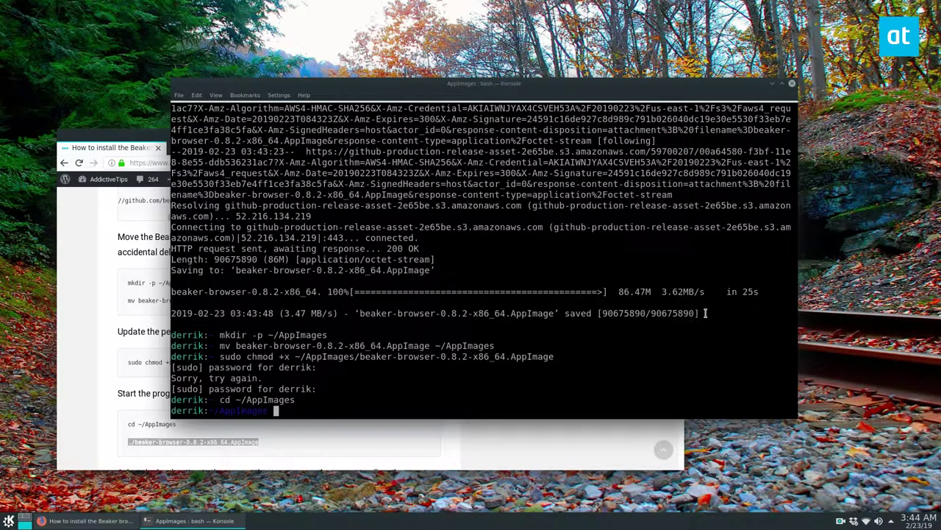
type("./beaker-browser-0.8.2-x86_64.AppImage")
key("Return")
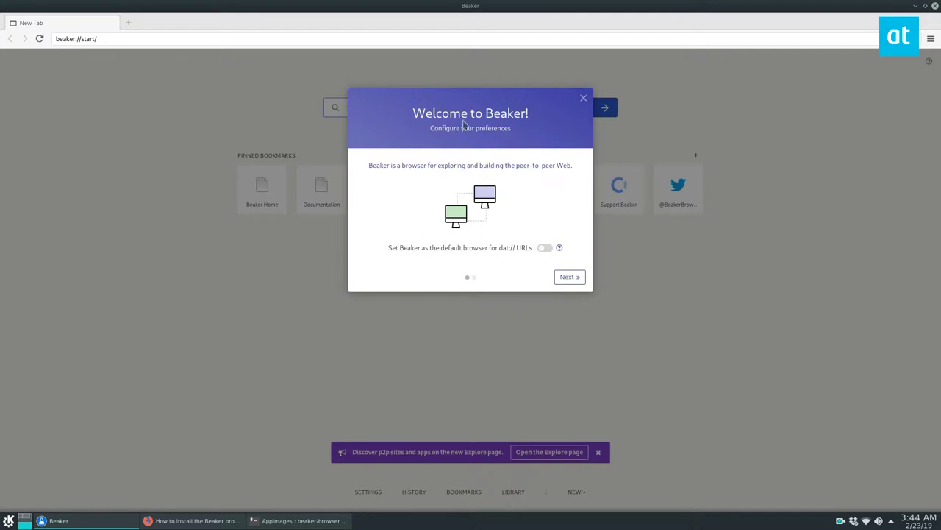
- Set Beaker as the default browser for dat:// URLs and create a peer-to-peer website from the welcome guide
left_click(543, 249)
left_click(565, 276)
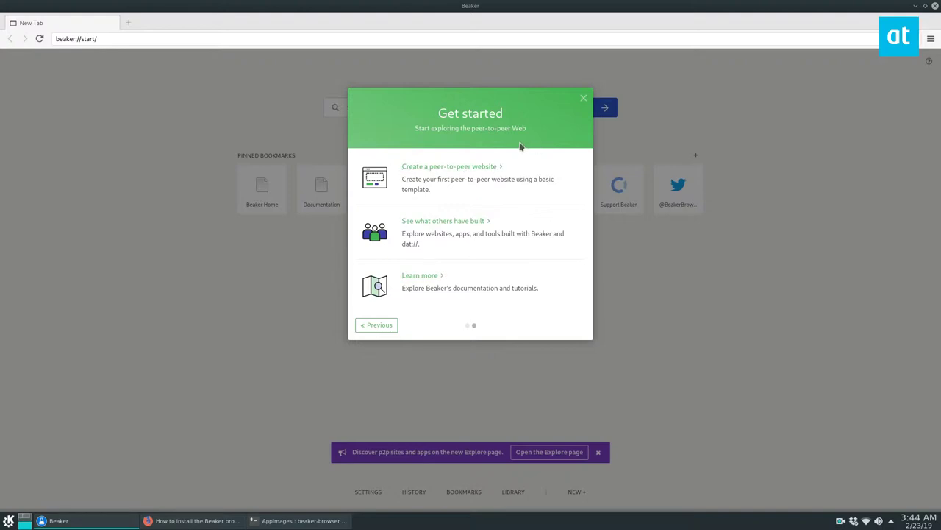
left_click(491, 168)
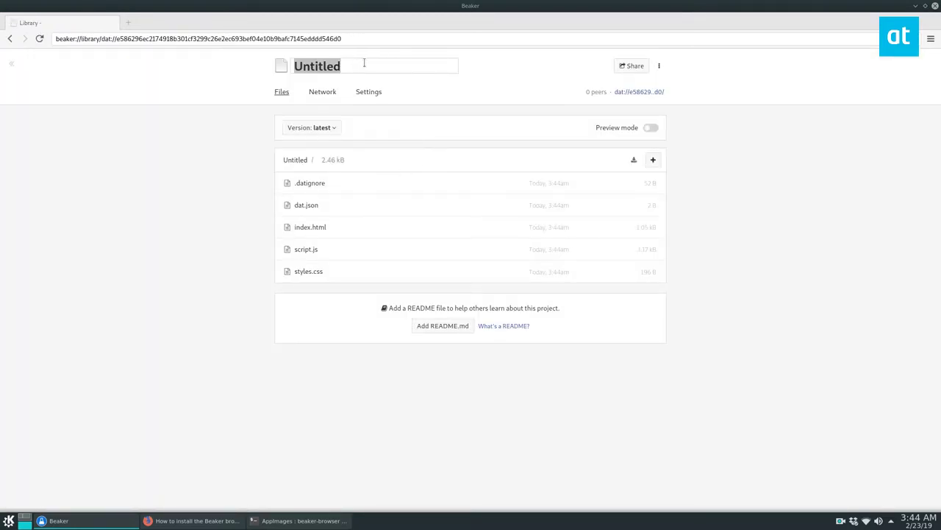
- Try to title the new site with the owner's first name followed by "Website"
type("Derri")
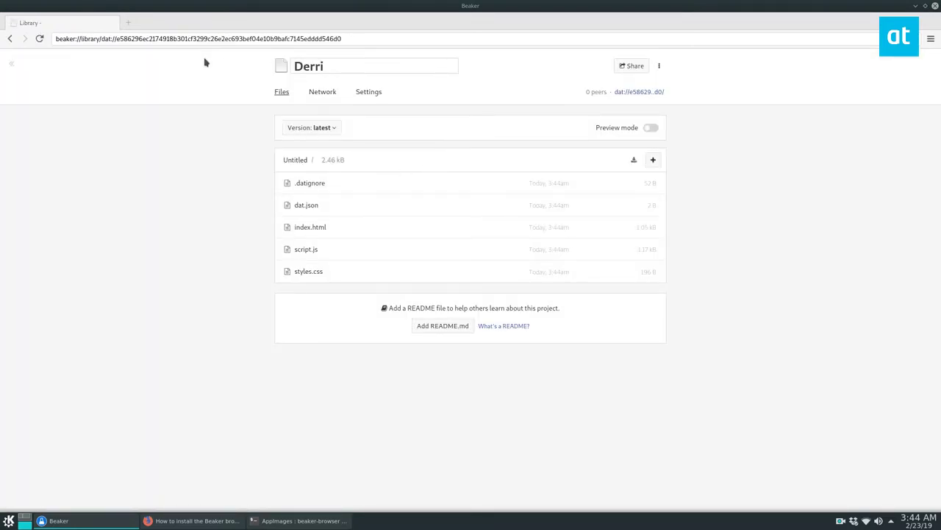
type("k's Website")
- Open the new site's index.html file in the editor and make it editable
left_click(320, 228)
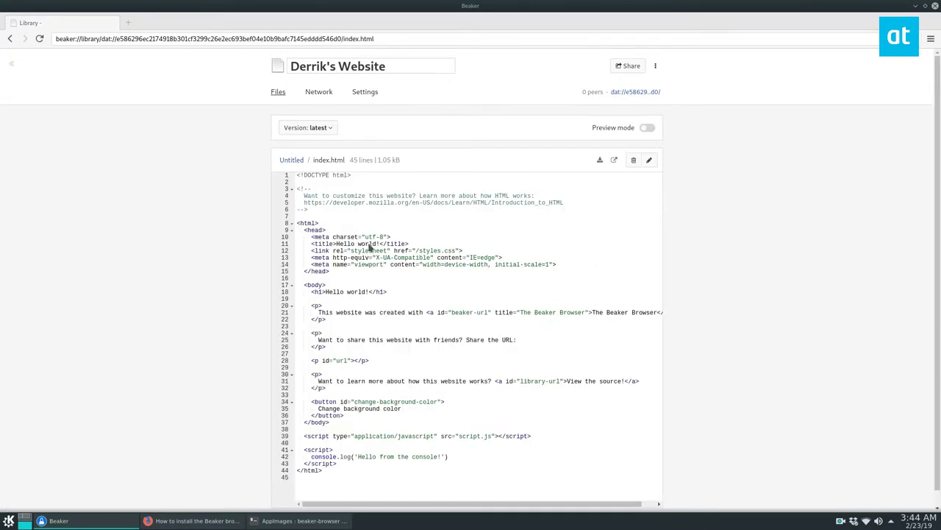
scroll(370, 248, "down", 1)
left_click_drag(377, 230, 335, 228)
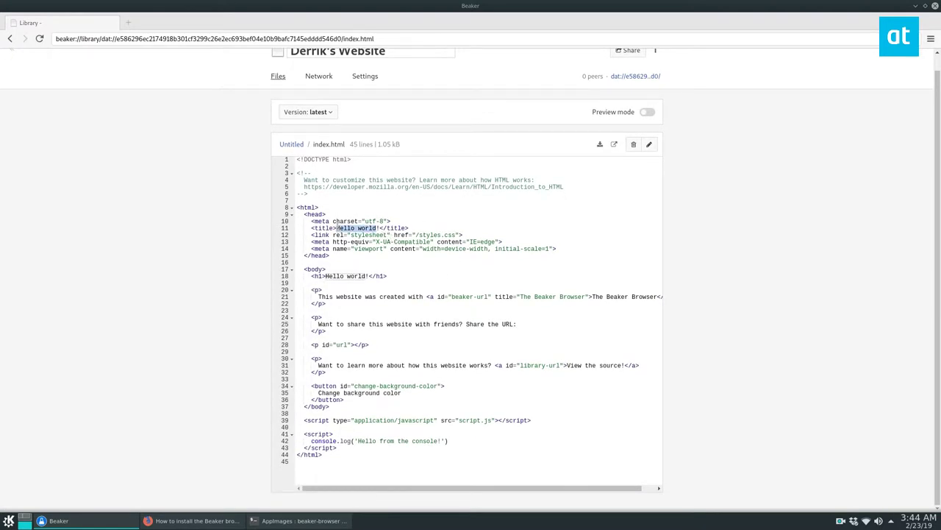
left_click(446, 268)
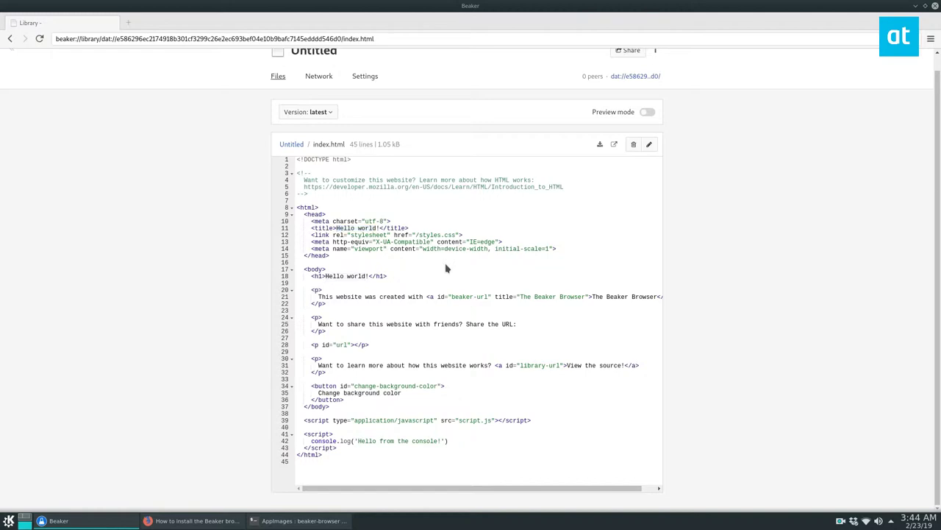
left_click(649, 144)
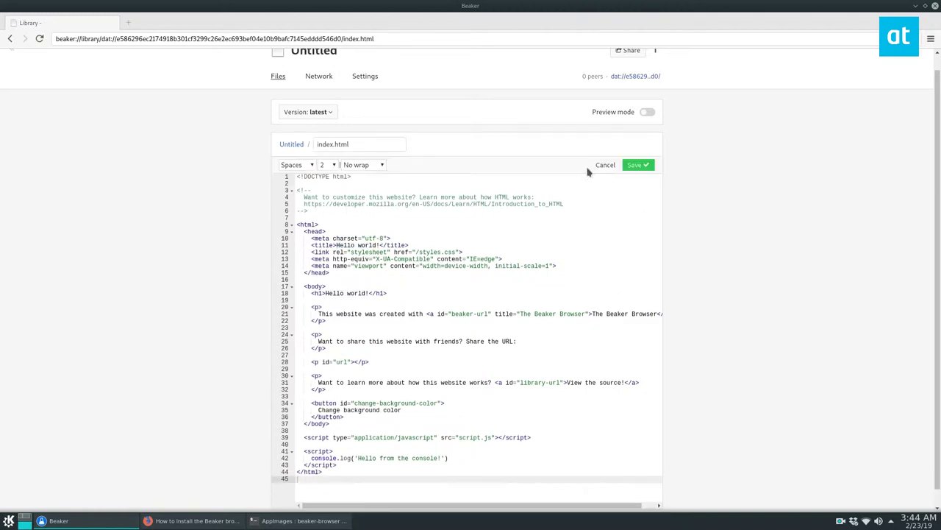
- Replace the "Hello world!" text inside the title tag on line 11 of index.html with "Ola"
left_click(378, 245)
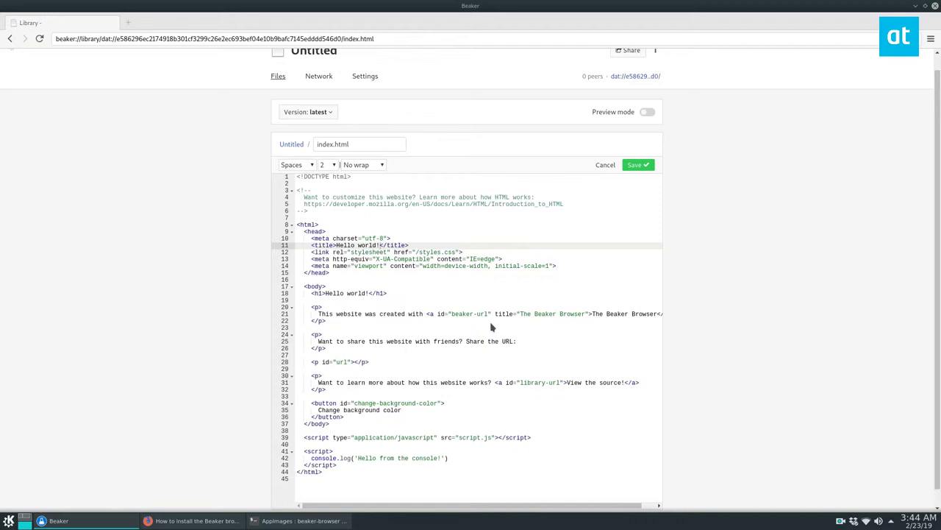
key("BackSpace")
key("BackSpace")
key("BackSpace")
key("BackSpace")
key("BackSpace")
key("BackSpace")
key("BackSpace")
key("BackSpace")
key("BackSpace")
key("BackSpace")
key("BackSpace")
key("BackSpace")
type("Ola")
scroll(448, 318, "down", 1)
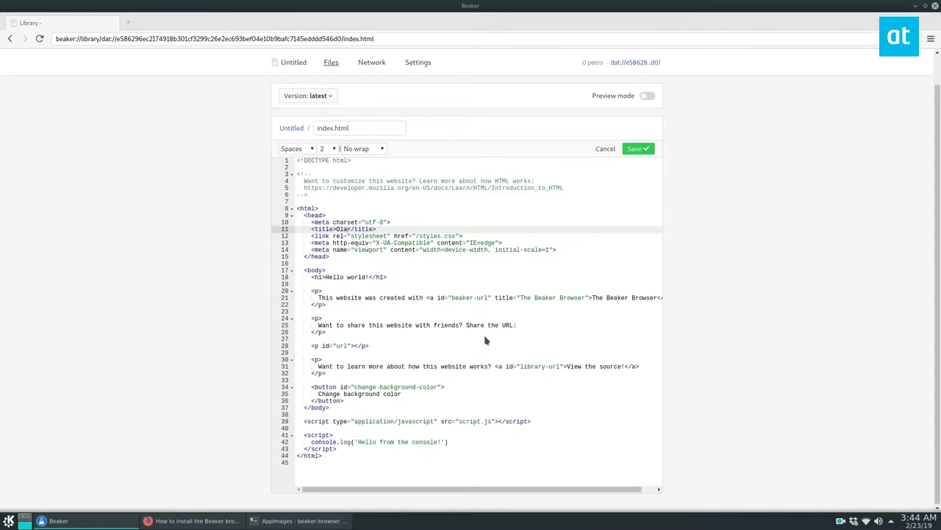
- Append "BOOP" to the "Share the URL:" line of index.html, and open the saved site in its own tab
left_click(524, 323)
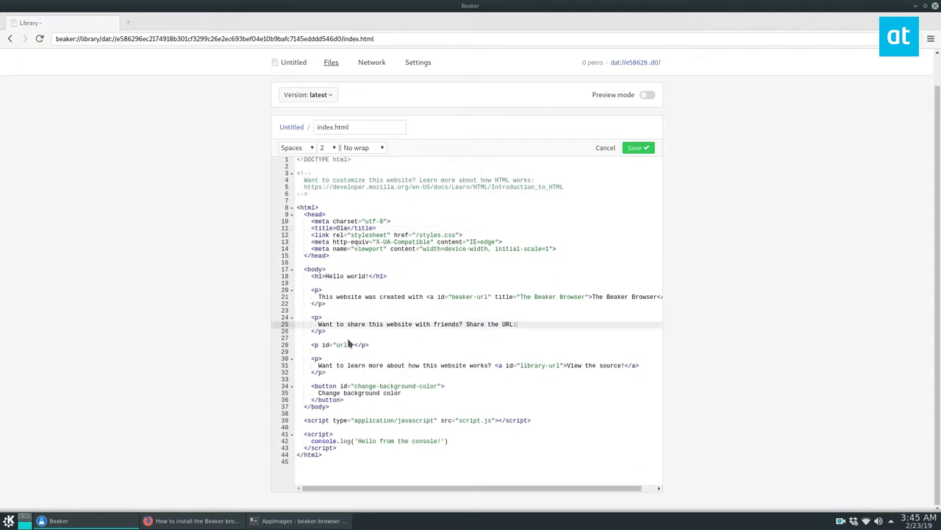
left_click_drag(498, 323, 544, 330)
left_click(633, 147)
left_click(627, 76)
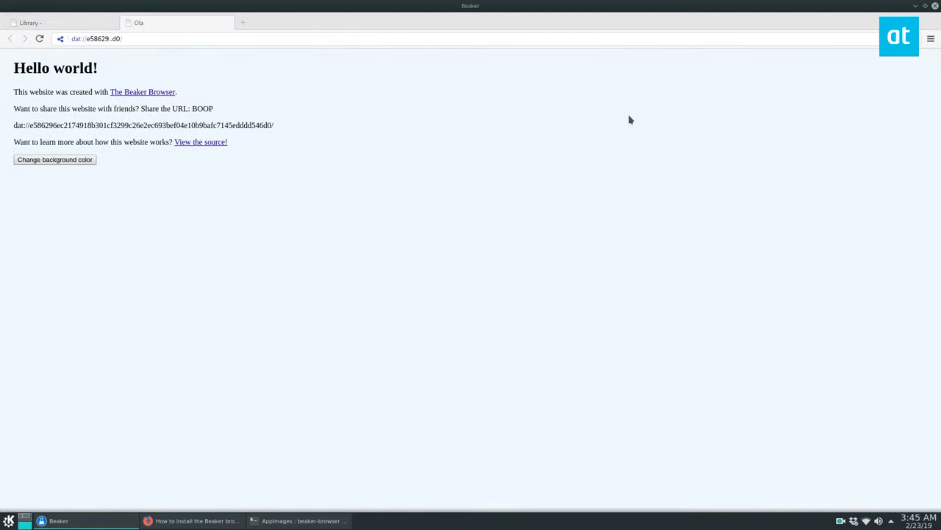
- Check the edited "BOOP" text on the saved site's page, and return to its index.html source in the library
mouse_move(214, 118)
left_mouse_down()
mouse_move(13, 108)
mouse_move(228, 108)
left_mouse_up()
left_click(227, 107)
left_click(80, 22)
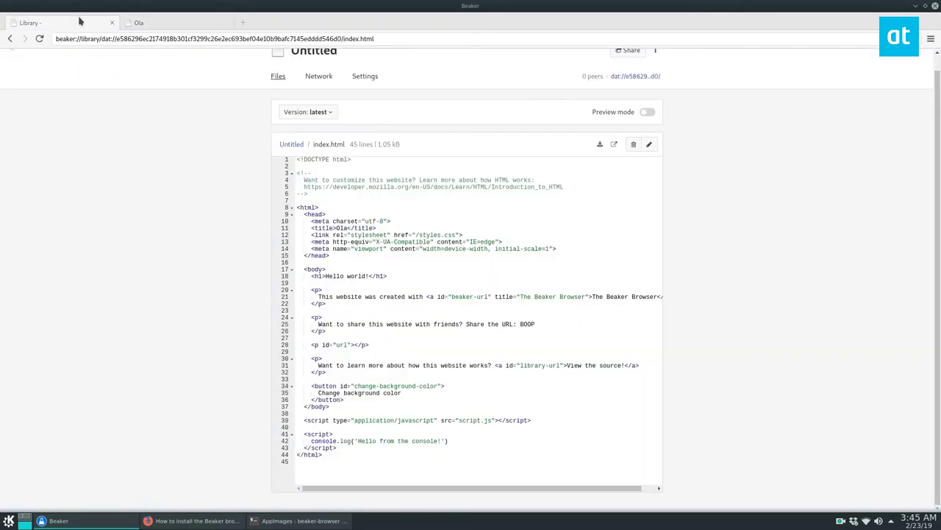
- Set Beaker as the default browser for dat:// URLs in a new tab's welcome setup, and open the pinned "Report an issue" page
left_click(243, 23)
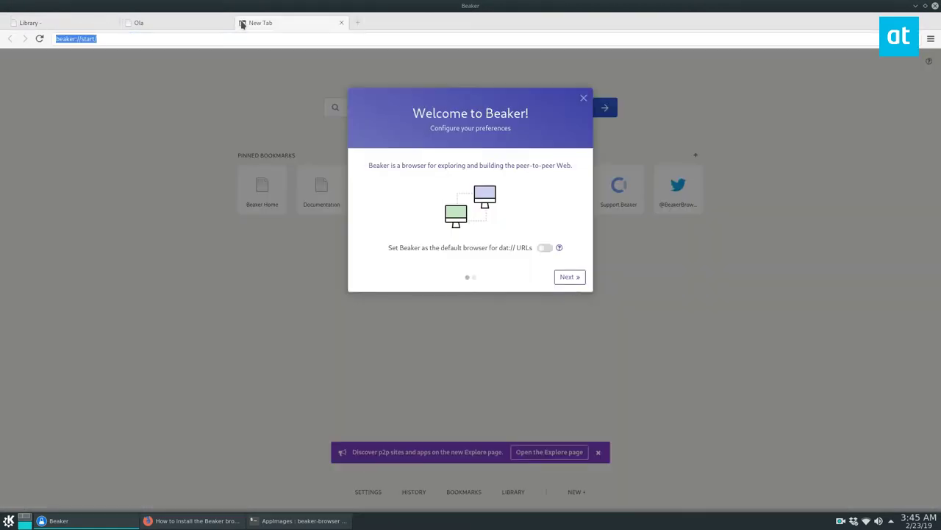
left_click(543, 248)
left_click(568, 277)
left_click(583, 98)
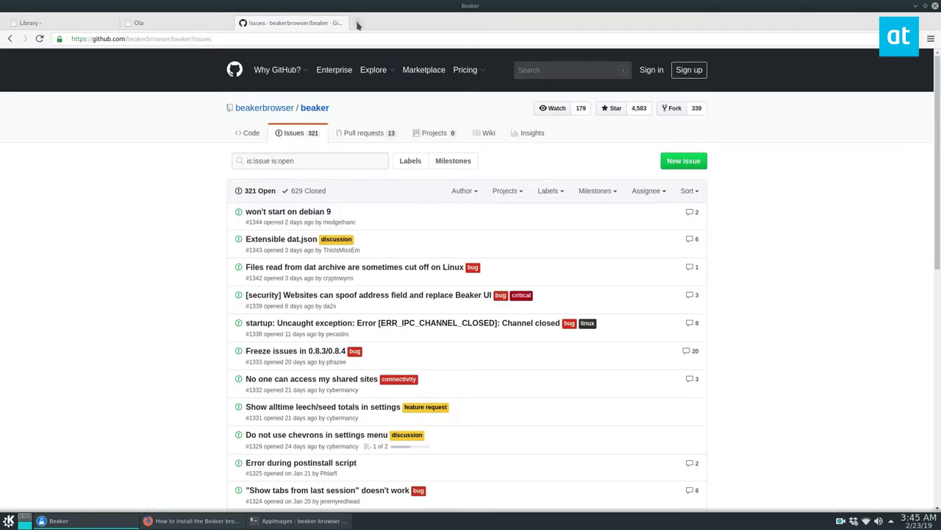
left_click(357, 23)
left_click(692, 203)
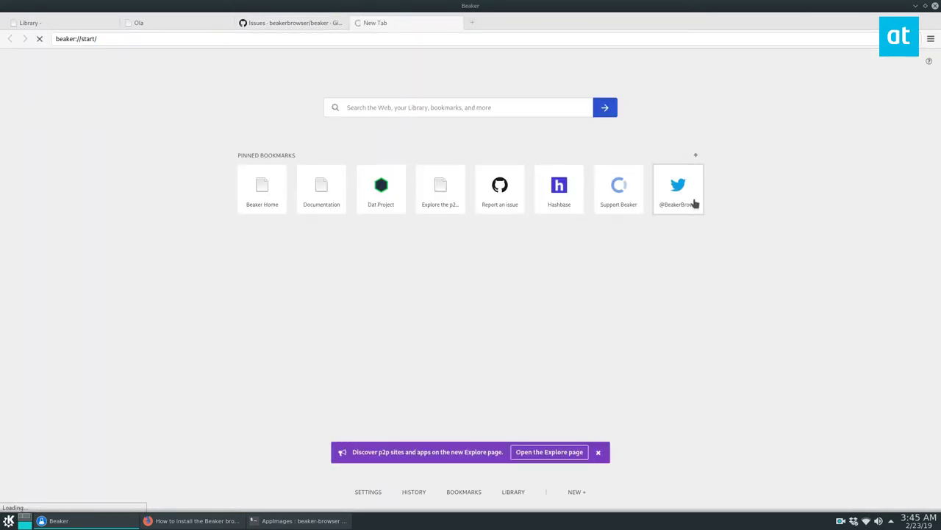
left_click(472, 22)
type("goo")
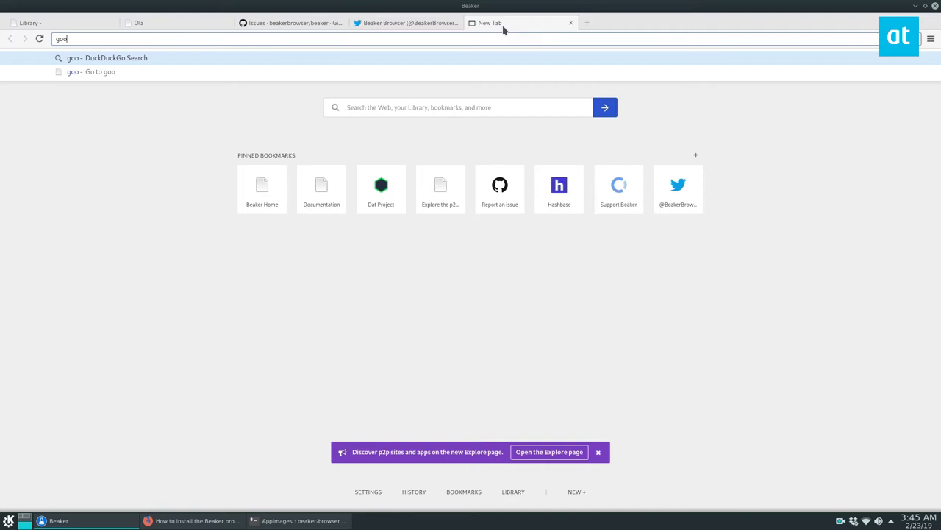
type("gle.com")
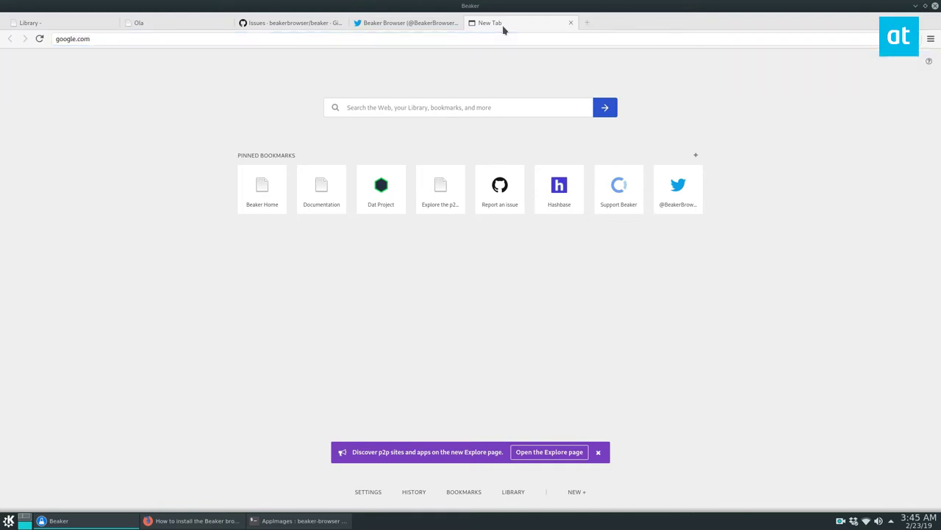
key("Return")
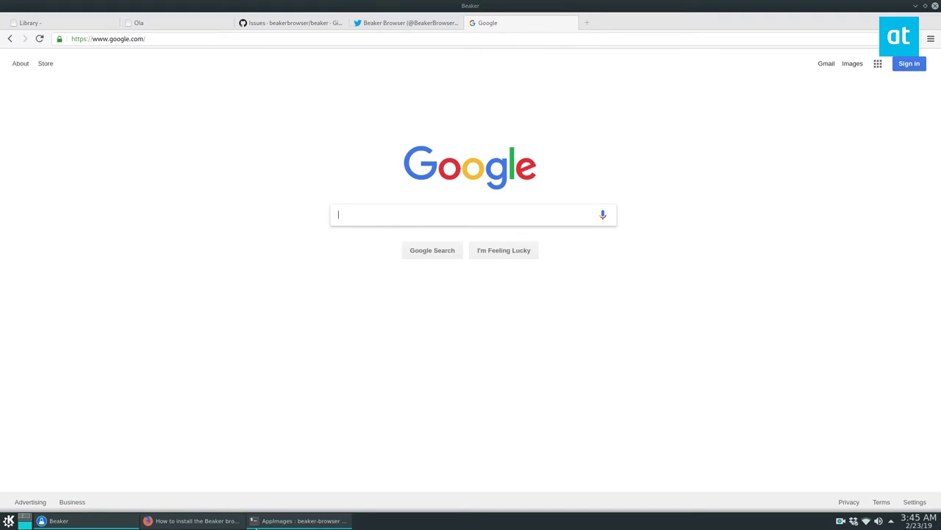
key("alt+Tab")
key("alt+Tab")
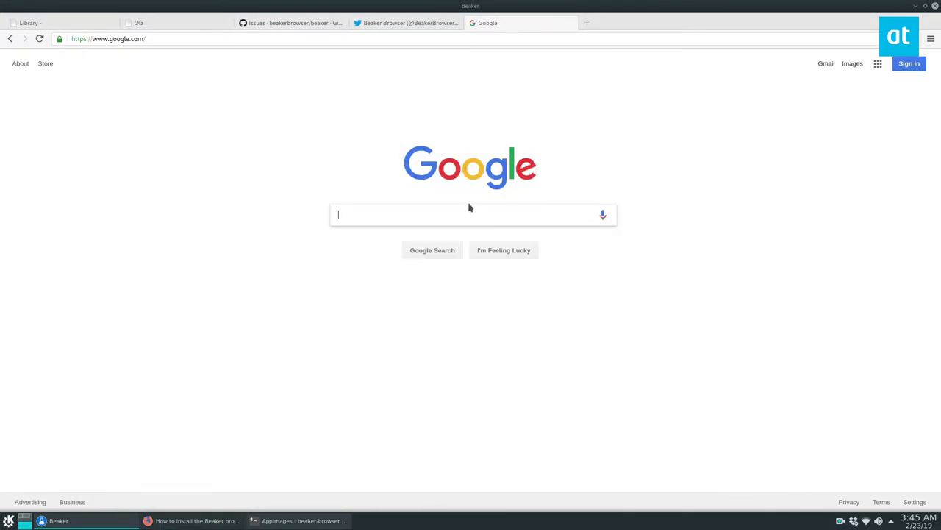